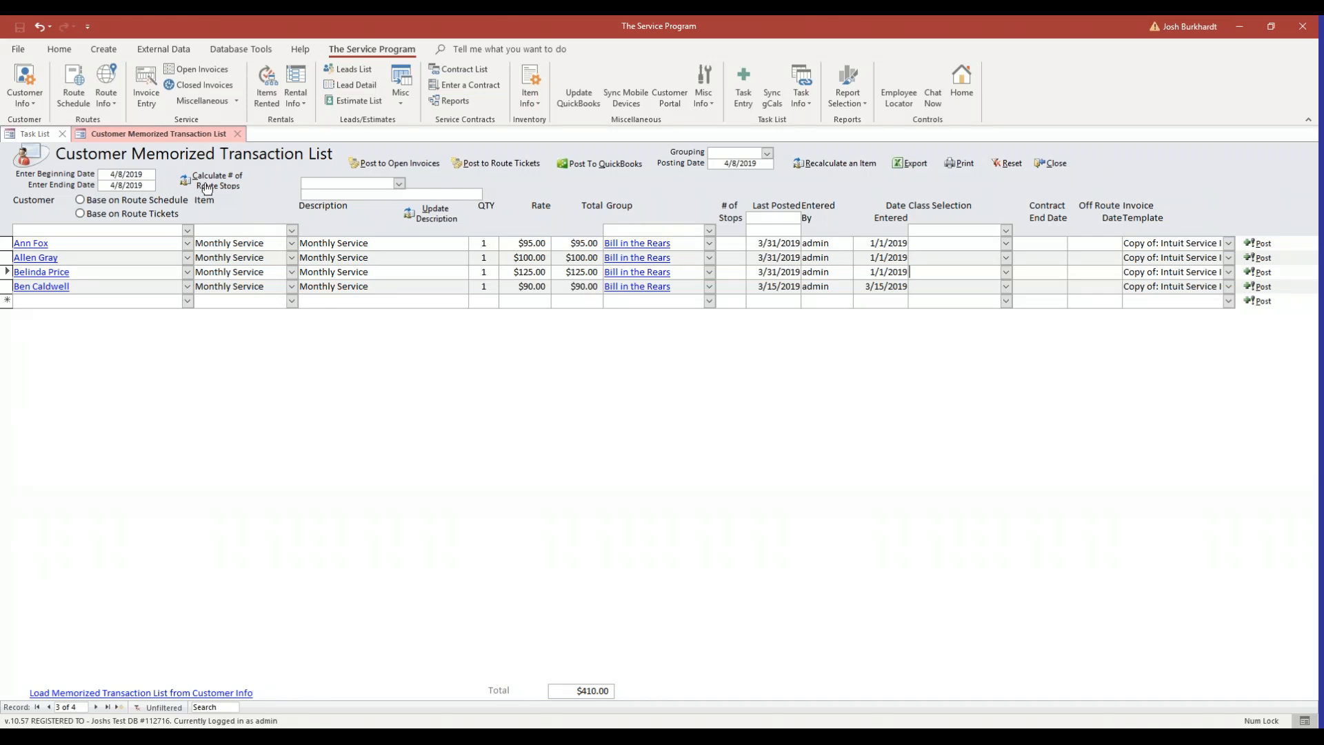
Close the Customer Memorized Transaction List and reopen it from the customer information options
{"action": "left_click", "coordinate": [237, 134]}
{"action": "left_click", "coordinate": [35, 109]}
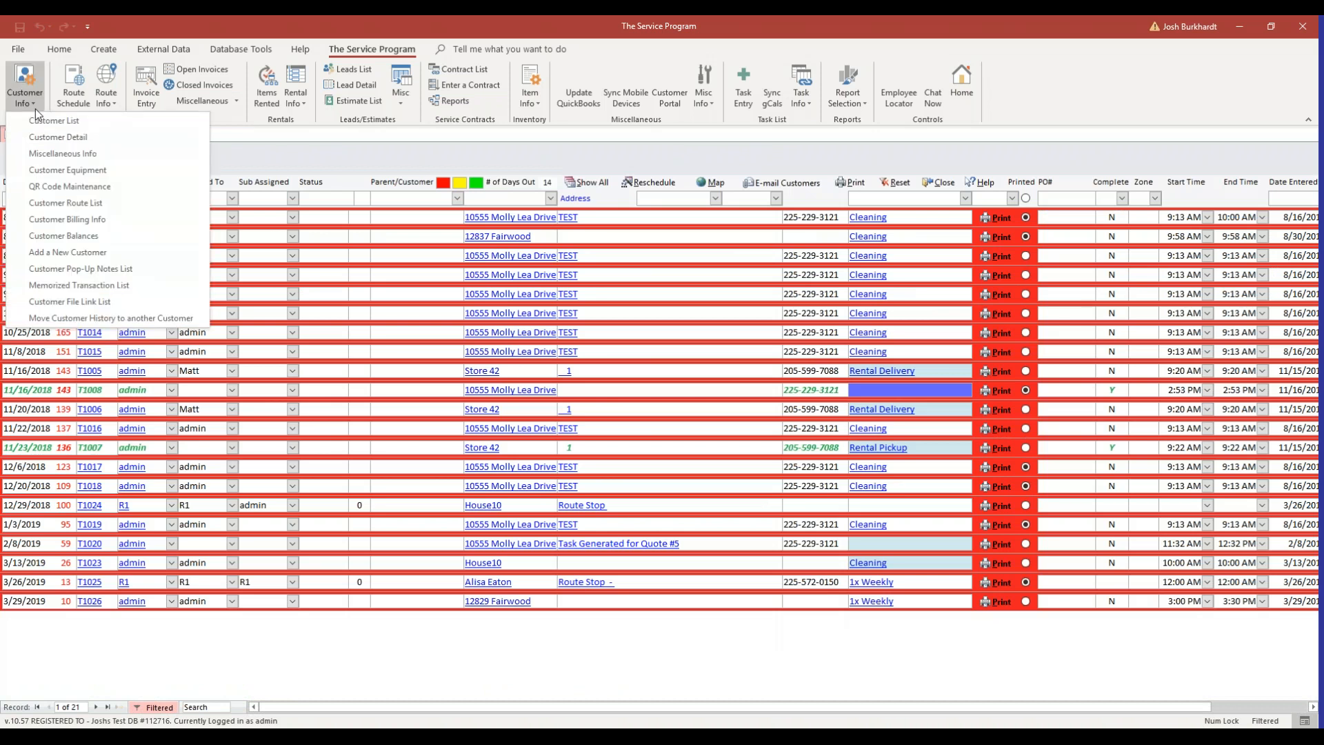
{"action": "left_click", "coordinate": [58, 287]}
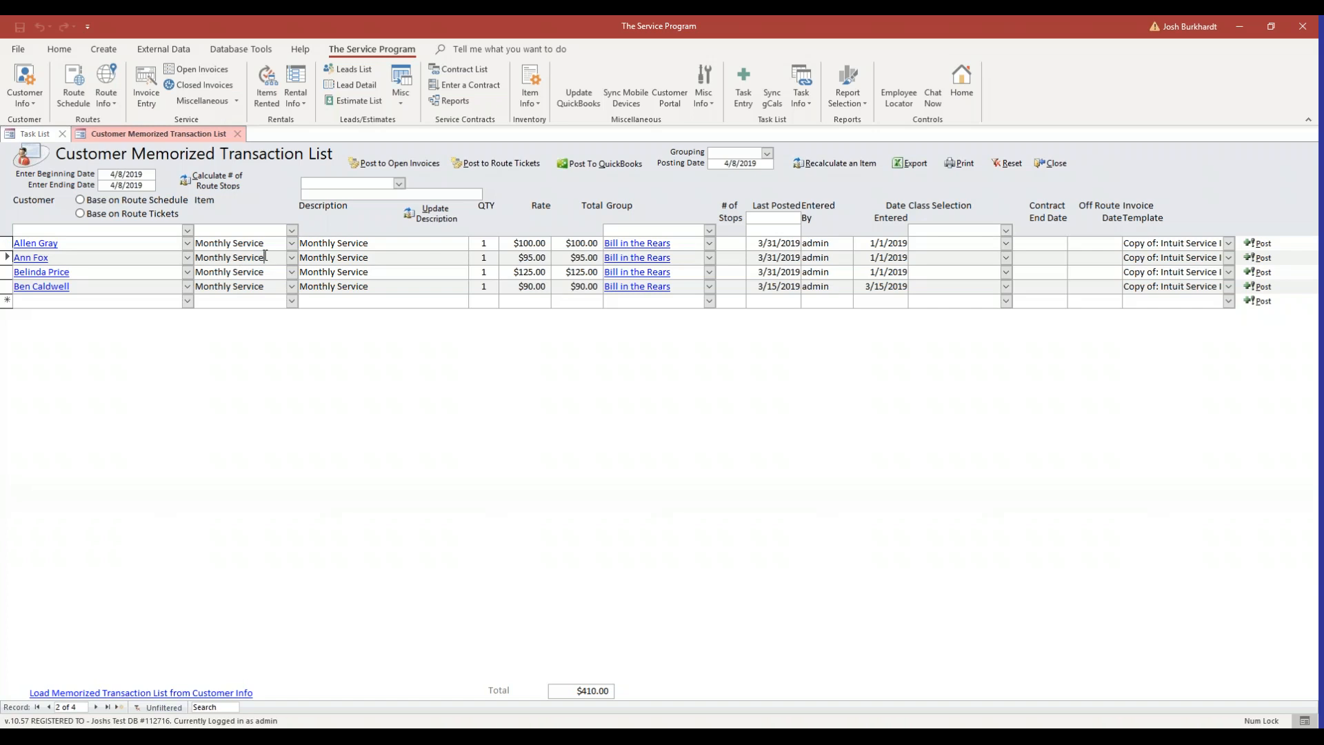
Review the rates, totals and descriptions of the memorized transactions
{"action": "left_click", "coordinate": [528, 243]}
{"action": "left_click", "coordinate": [530, 257]}
{"action": "left_click", "coordinate": [532, 280]}
{"action": "left_click", "coordinate": [573, 285]}
{"action": "left_click", "coordinate": [442, 247]}
Update the description of all Monthly Service items to "April Monthly Service"
{"action": "left_click", "coordinate": [398, 183]}
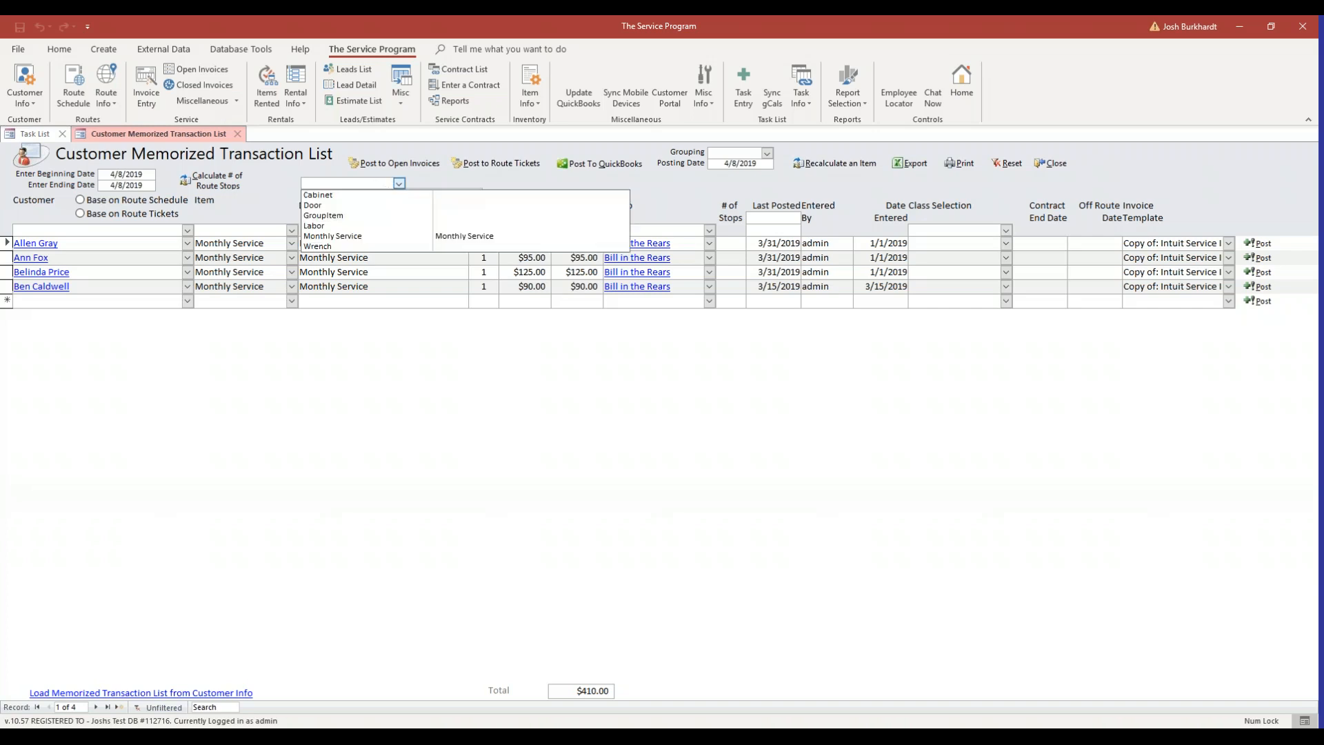
{"action": "left_click", "coordinate": [378, 237]}
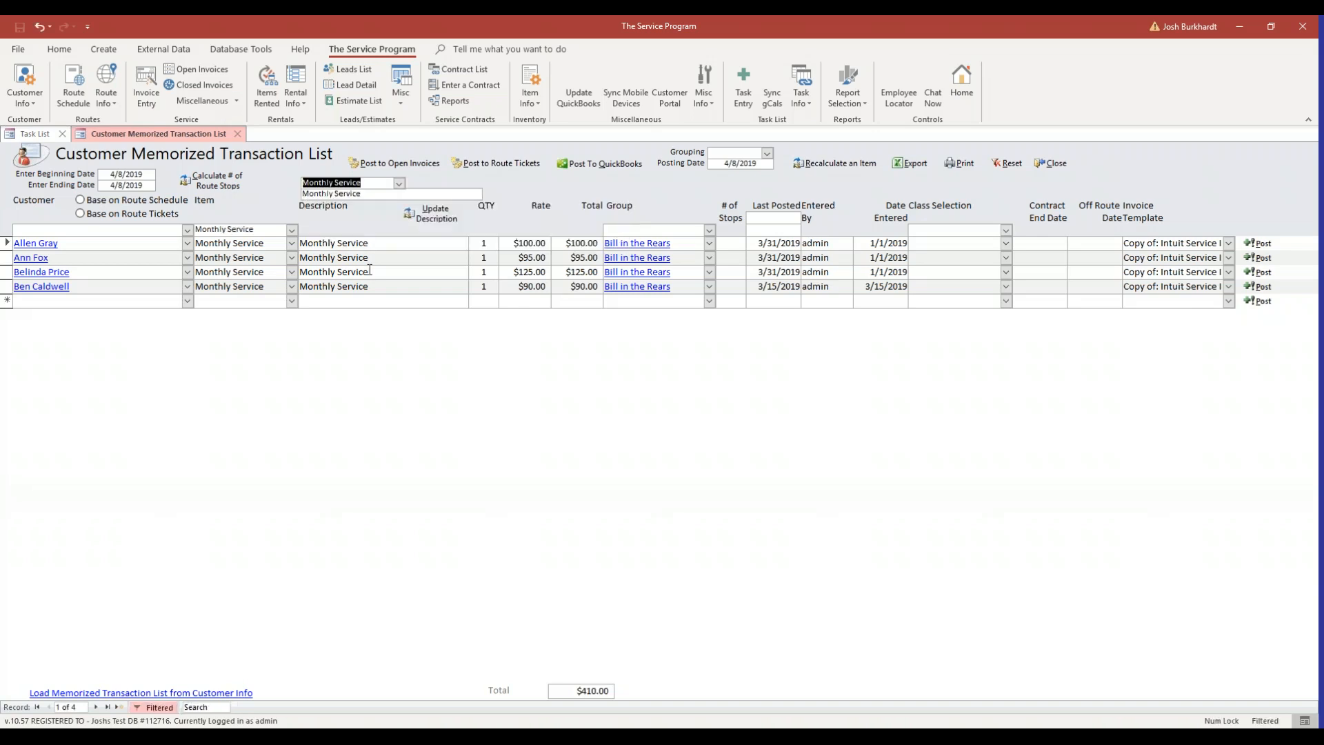
{"action": "left_click", "coordinate": [305, 193]}
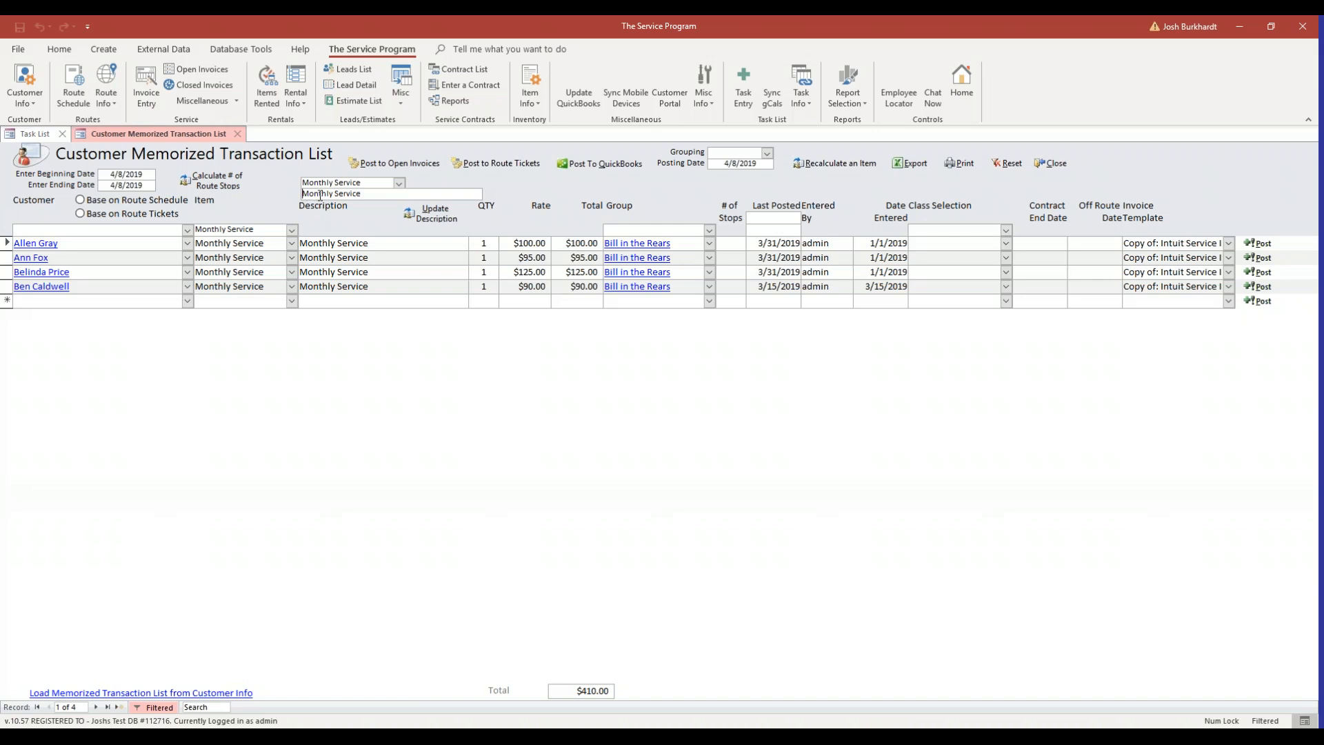
{"action": "left_click", "coordinate": [304, 194]}
{"action": "type", "text": "April"}
{"action": "left_click", "coordinate": [435, 215]}
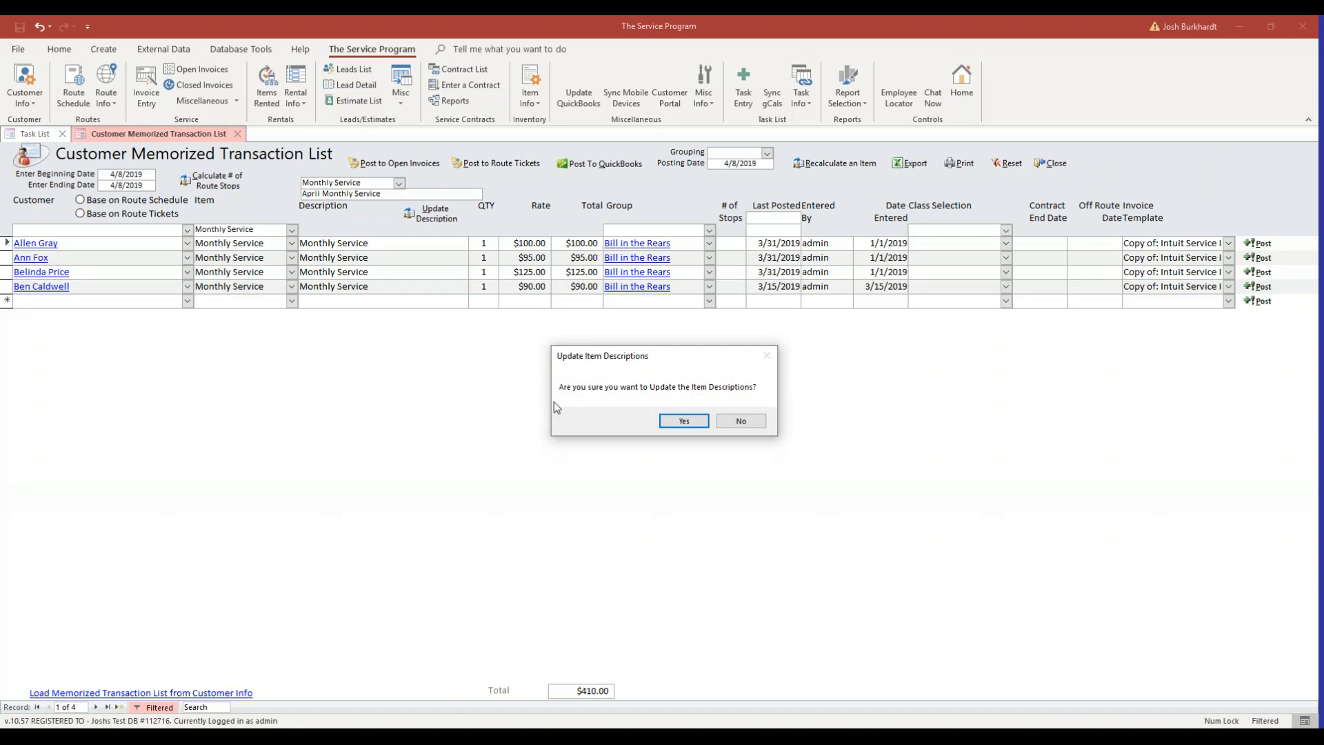
{"action": "left_click", "coordinate": [683, 421]}
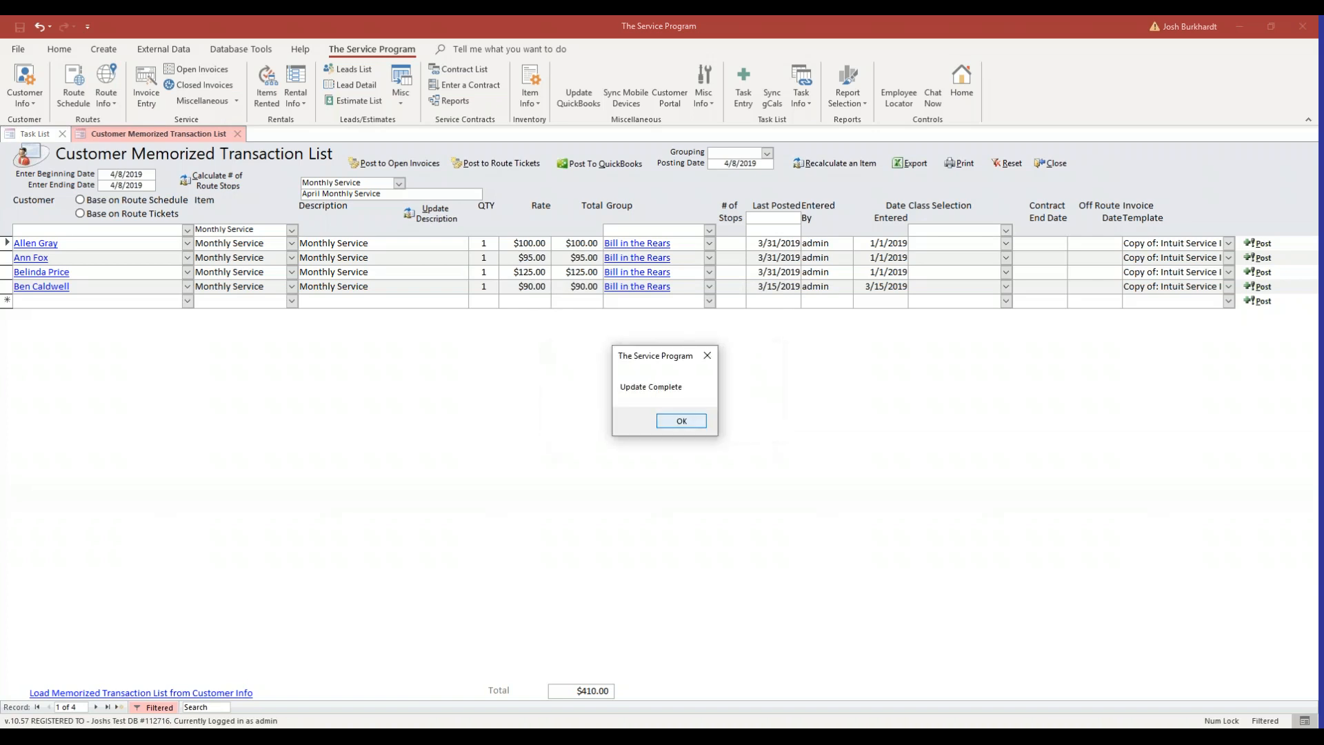
{"action": "left_click", "coordinate": [681, 421]}
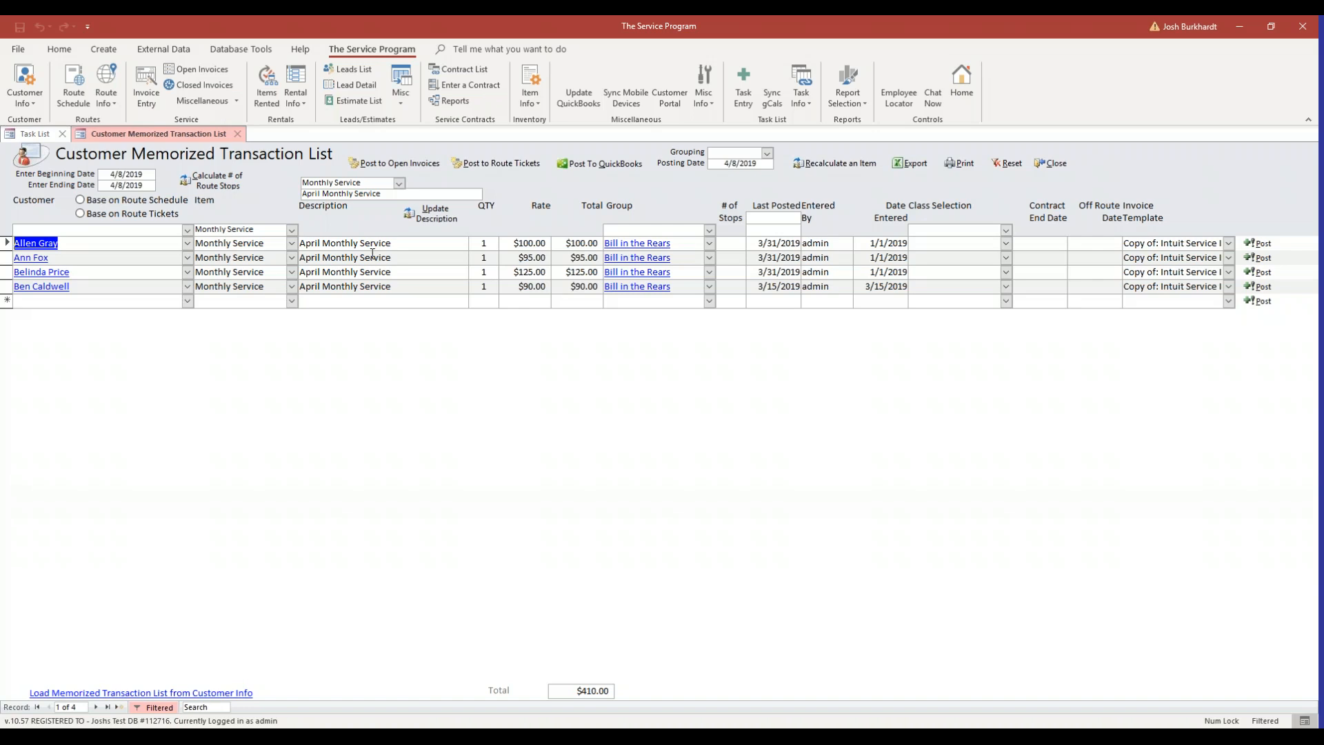
Examine the Last Posted filter fields and the last posted dates of the first and fourth transactions
{"action": "left_click", "coordinate": [777, 226]}
{"action": "left_click", "coordinate": [779, 220]}
{"action": "left_click", "coordinate": [779, 229]}
{"action": "left_click", "coordinate": [780, 222]}
{"action": "left_click", "coordinate": [759, 243]}
{"action": "left_click", "coordinate": [773, 244]}
{"action": "left_click", "coordinate": [756, 290]}
{"action": "key", "text": "Tab"}
{"action": "key", "text": "F2"}
{"action": "left_click_drag", "start_coordinate": [758, 286], "coordinate": [797, 287]}
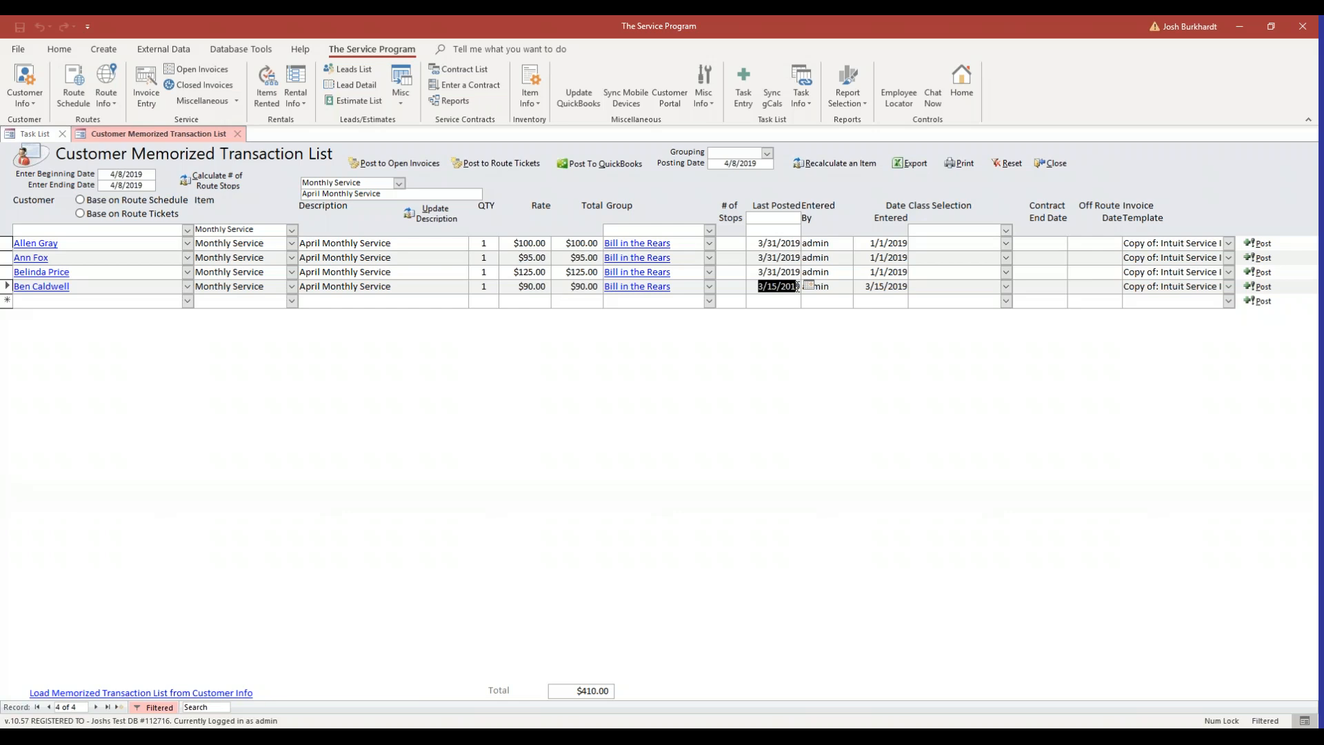
Filter the transactions to Last Posted dates from 3/1/2019 to 3/31/2019
{"action": "left_click", "coordinate": [771, 219]}
{"action": "left_click", "coordinate": [807, 219]}
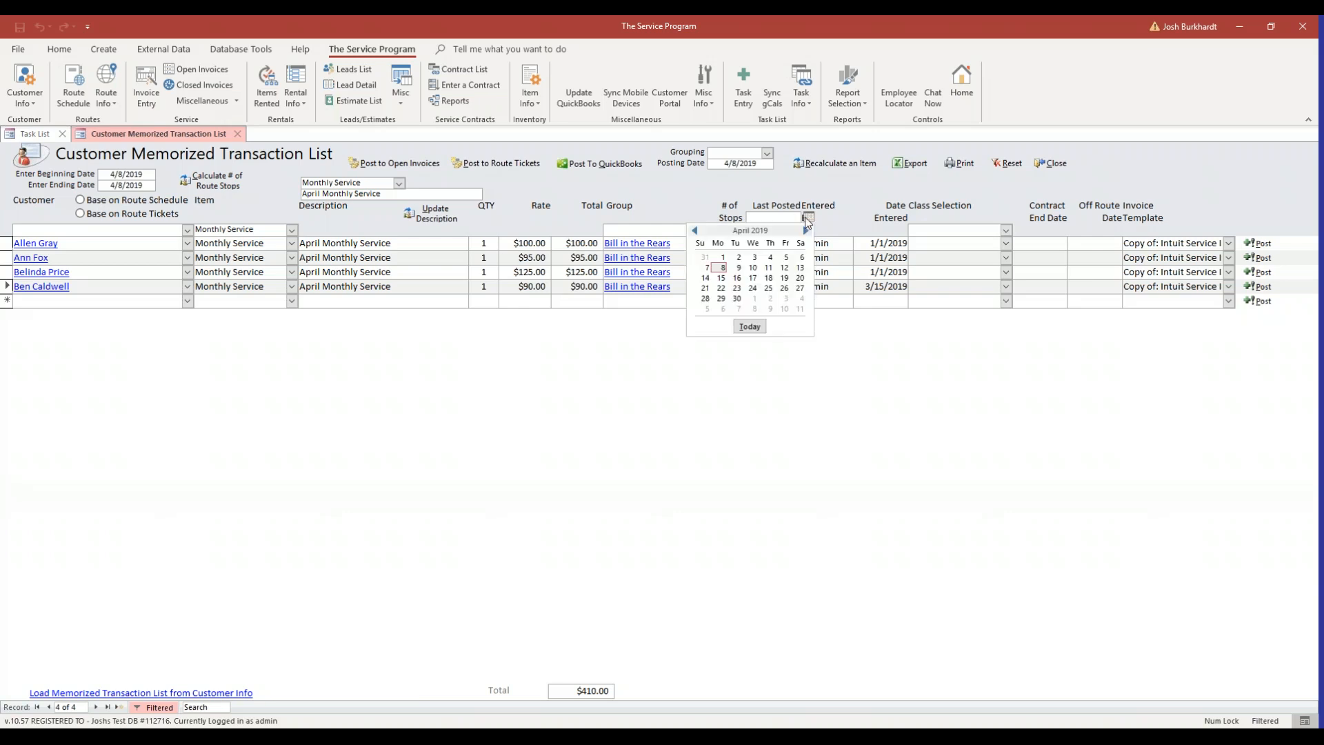
{"action": "left_click", "coordinate": [695, 232]}
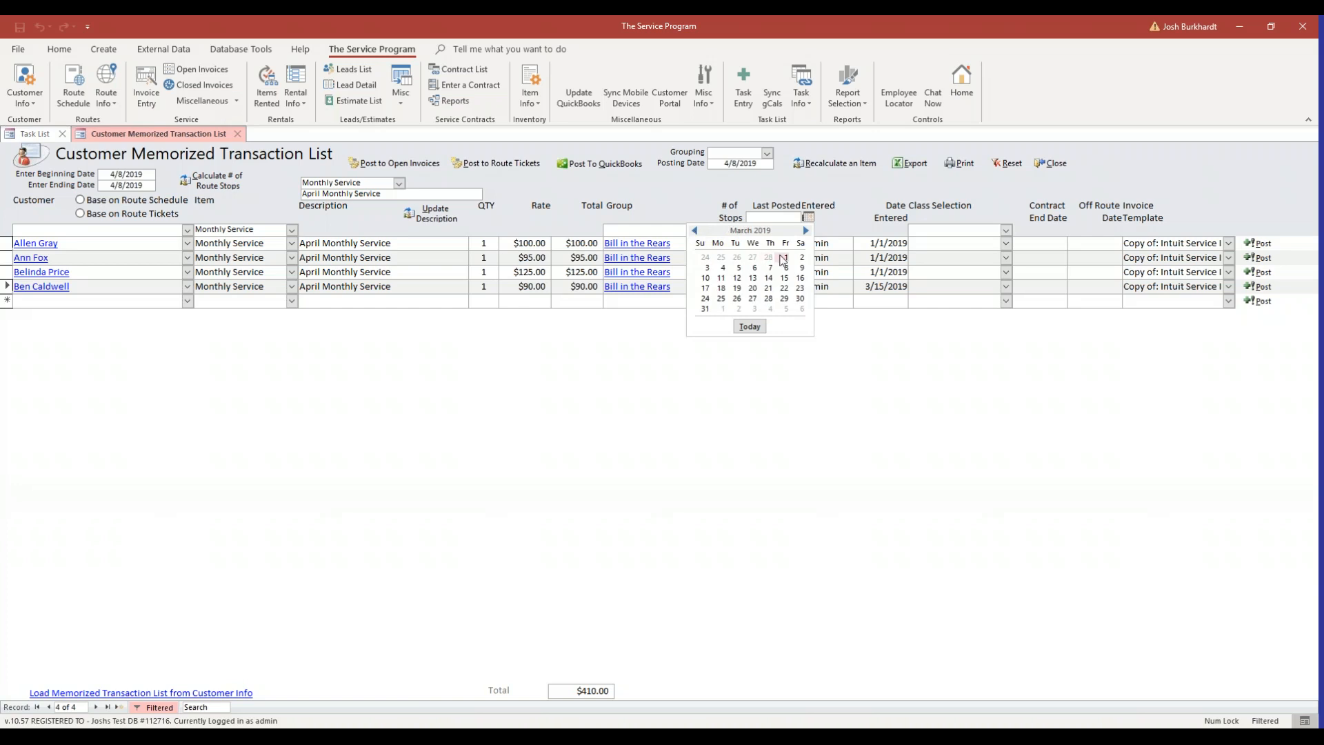
{"action": "left_click", "coordinate": [784, 258]}
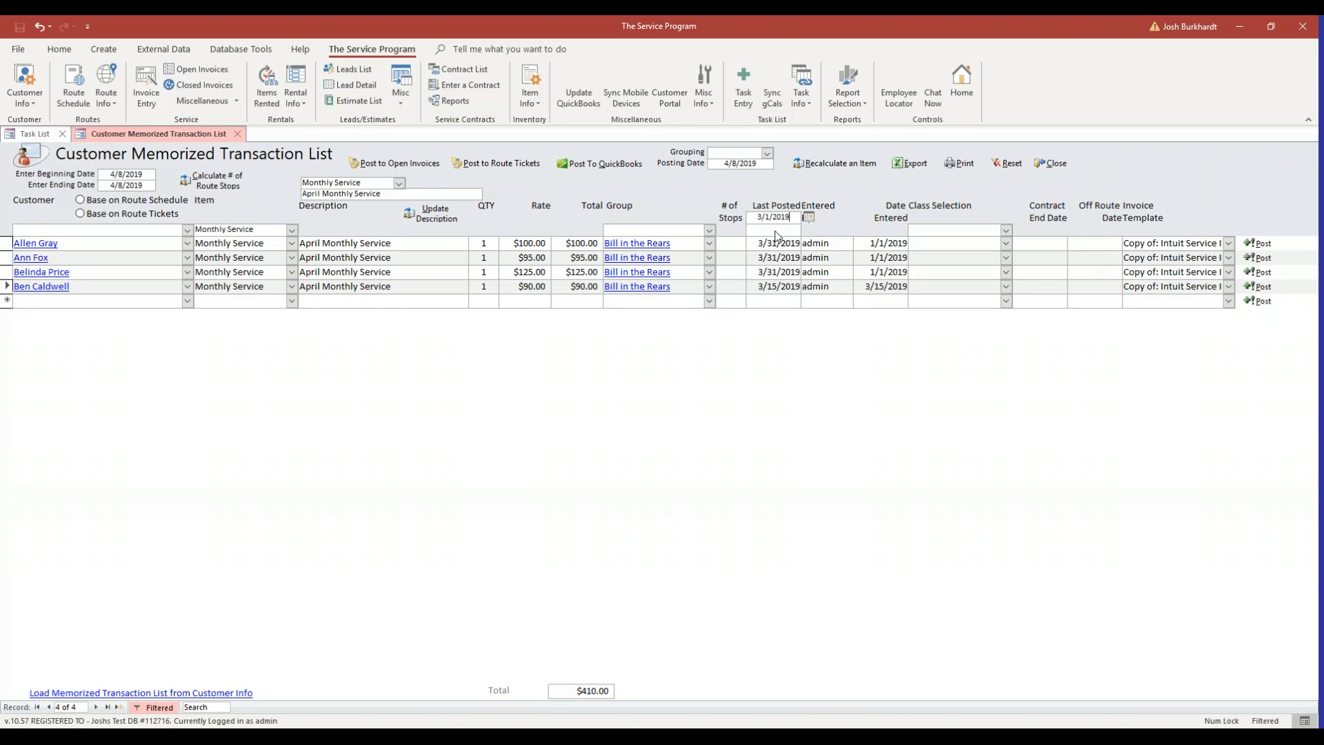
{"action": "key", "text": "Tab"}
{"action": "left_click", "coordinate": [809, 229]}
{"action": "left_click", "coordinate": [807, 243]}
{"action": "left_click", "coordinate": [697, 245]}
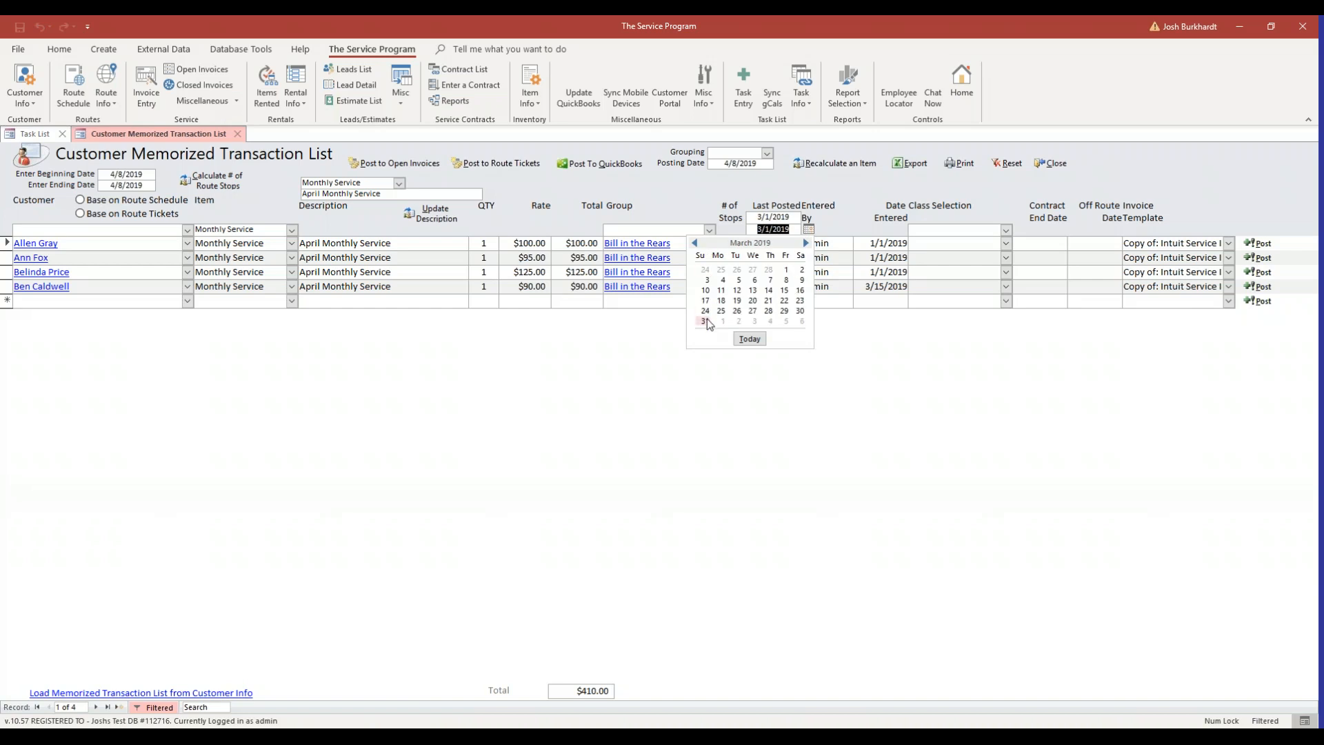
{"action": "left_click", "coordinate": [705, 321]}
{"action": "left_click", "coordinate": [779, 240]}
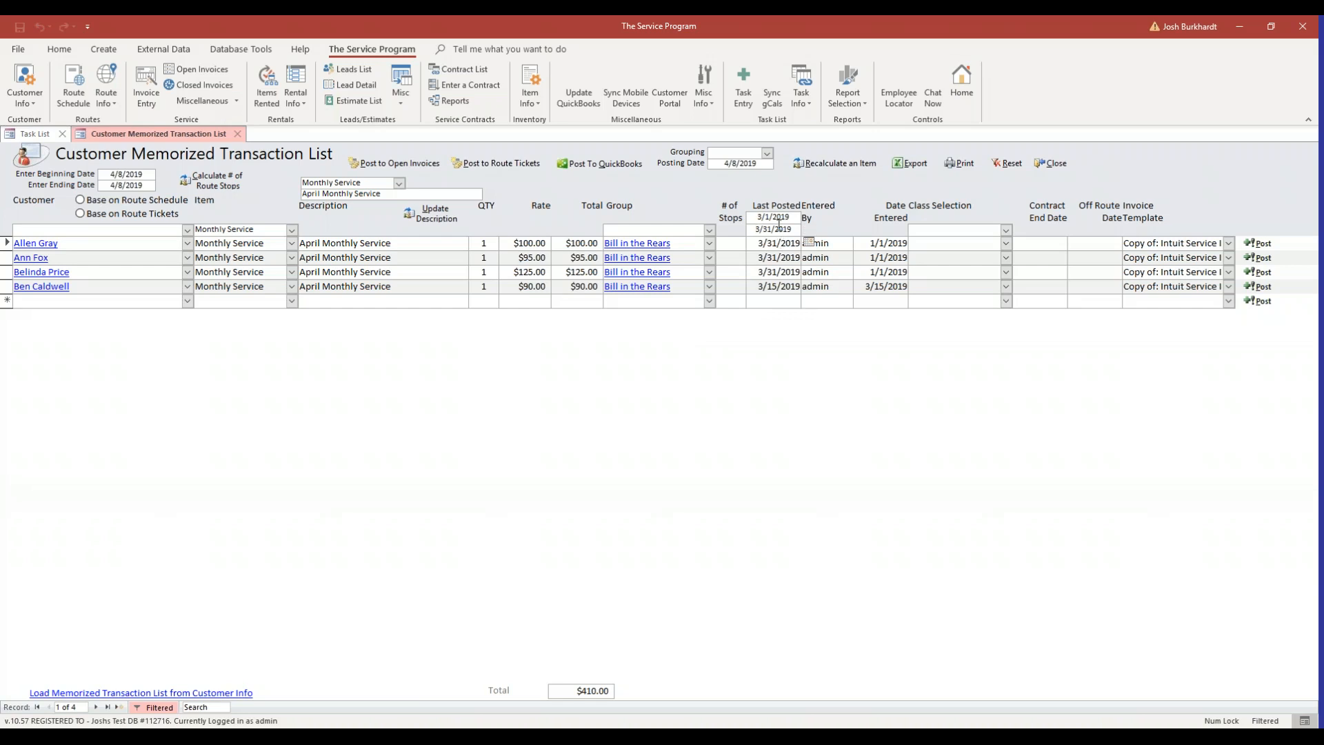
{"action": "left_click", "coordinate": [781, 218]}
{"action": "left_click", "coordinate": [753, 286]}
Set the grouping to Bill in the Rears and the posting date to 4/30/2019
{"action": "left_click", "coordinate": [710, 152]}
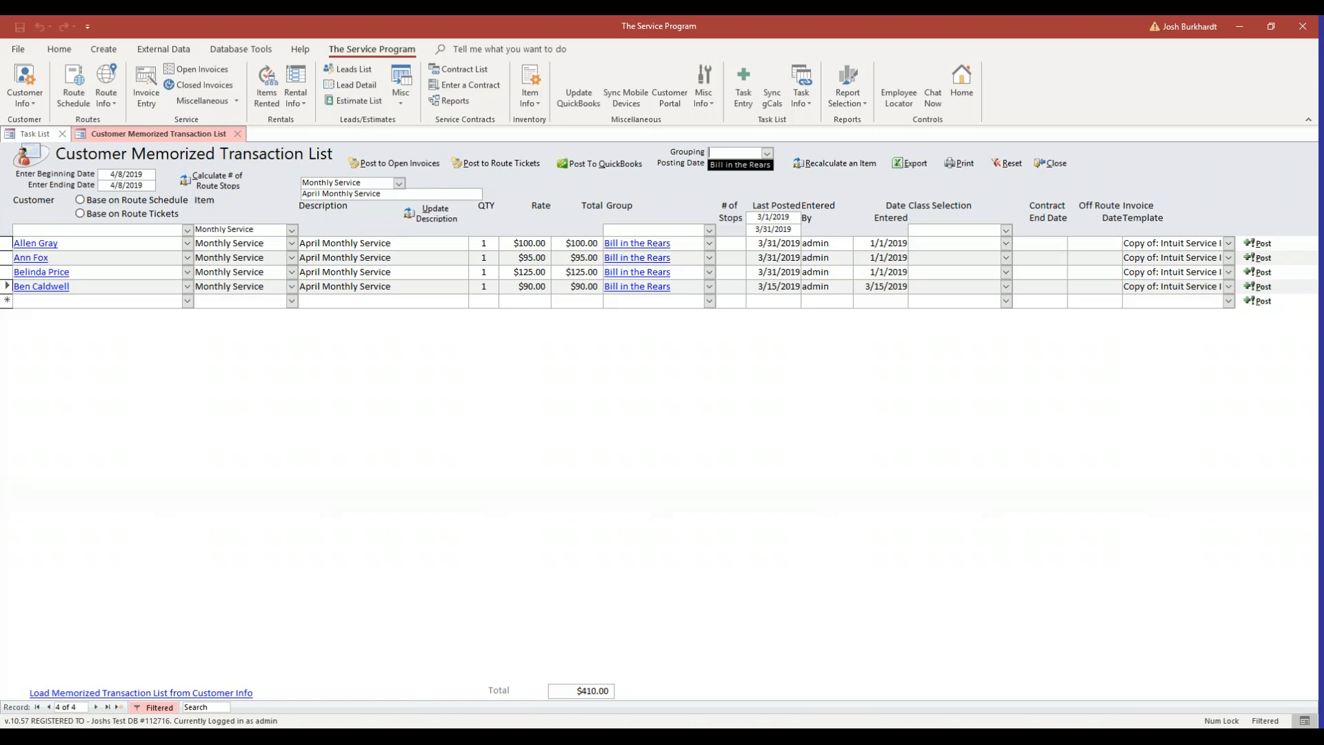
{"action": "key", "text": "Return"}
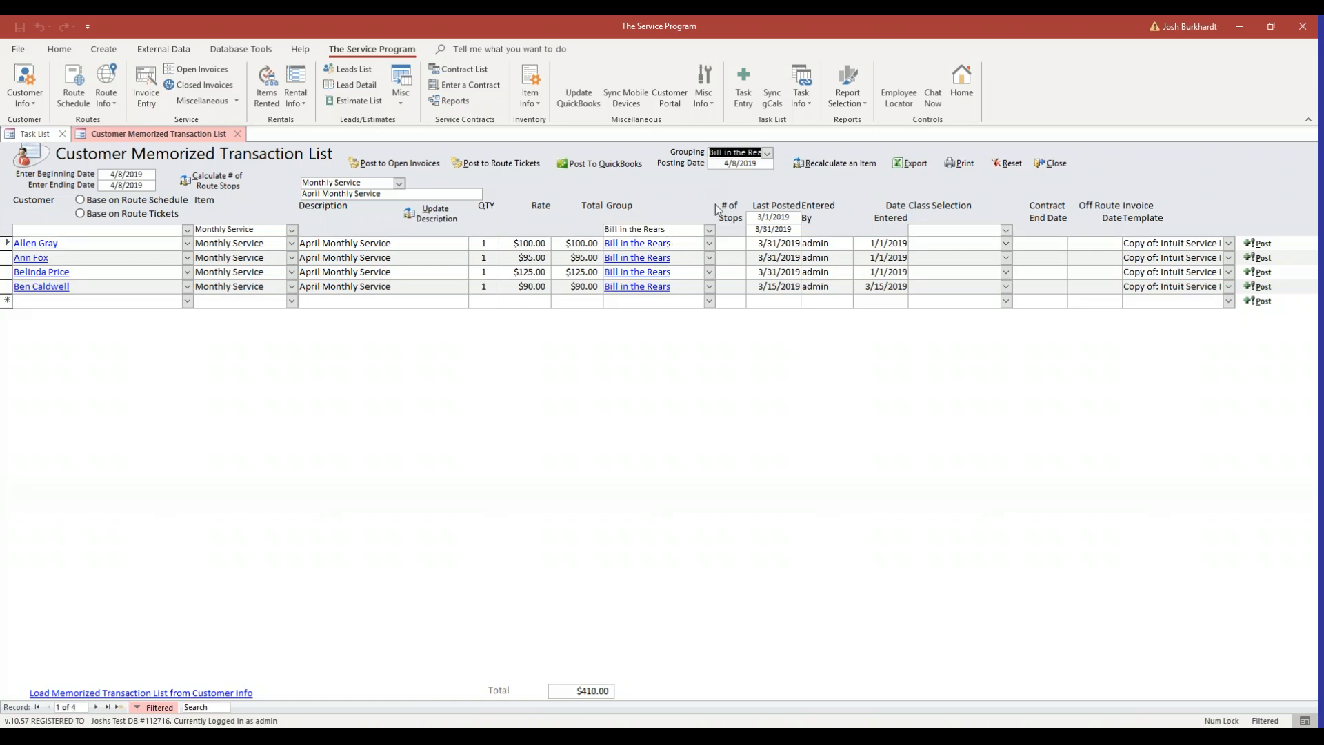
{"action": "left_click", "coordinate": [739, 167]}
{"action": "left_click", "coordinate": [782, 166]}
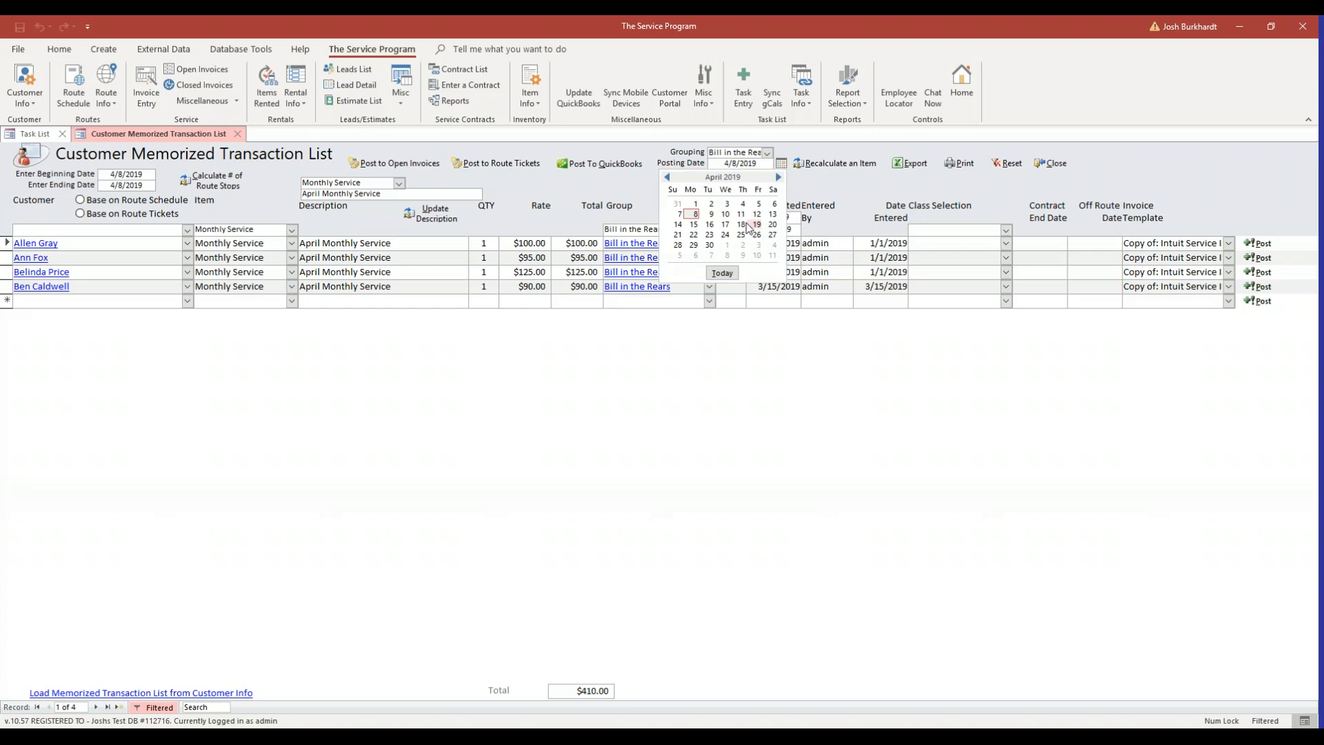
{"action": "left_click", "coordinate": [707, 245]}
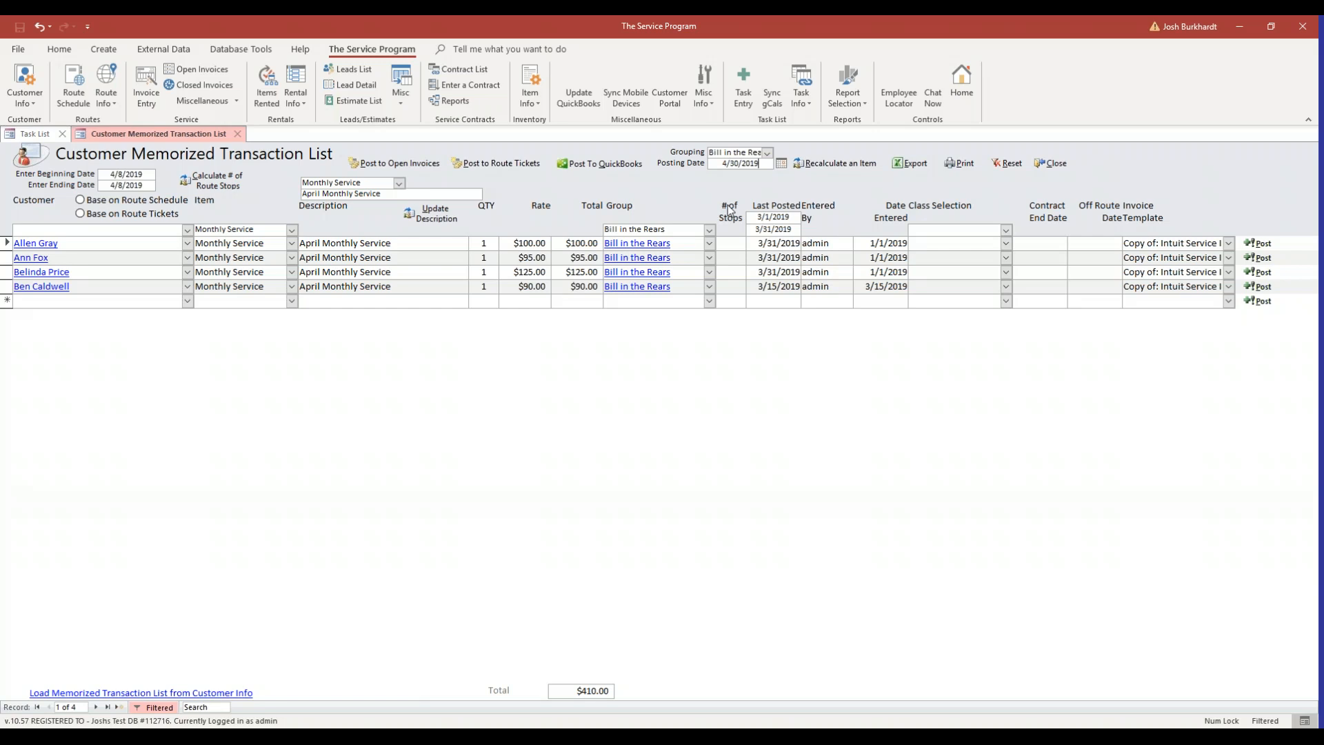
Post the filtered memorized transactions to QuickBooks
{"action": "left_click", "coordinate": [591, 166]}
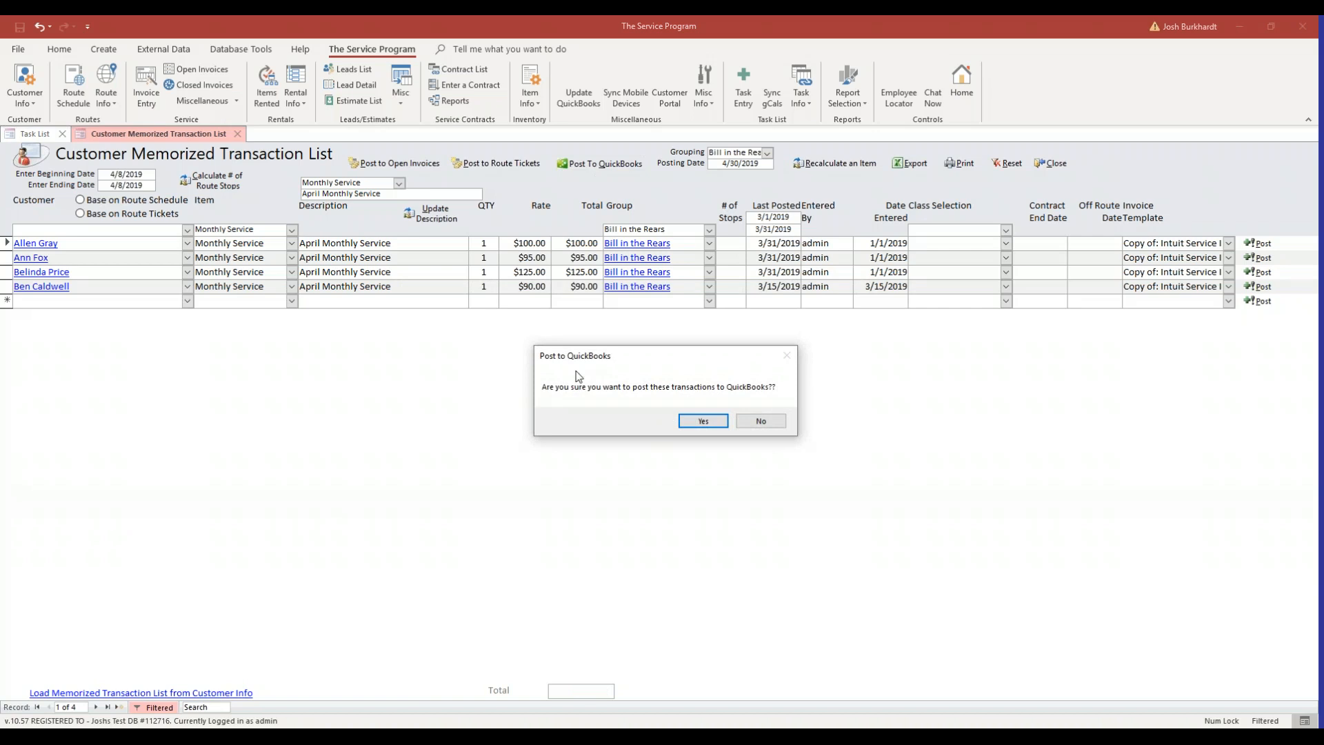
{"action": "left_click", "coordinate": [703, 422]}
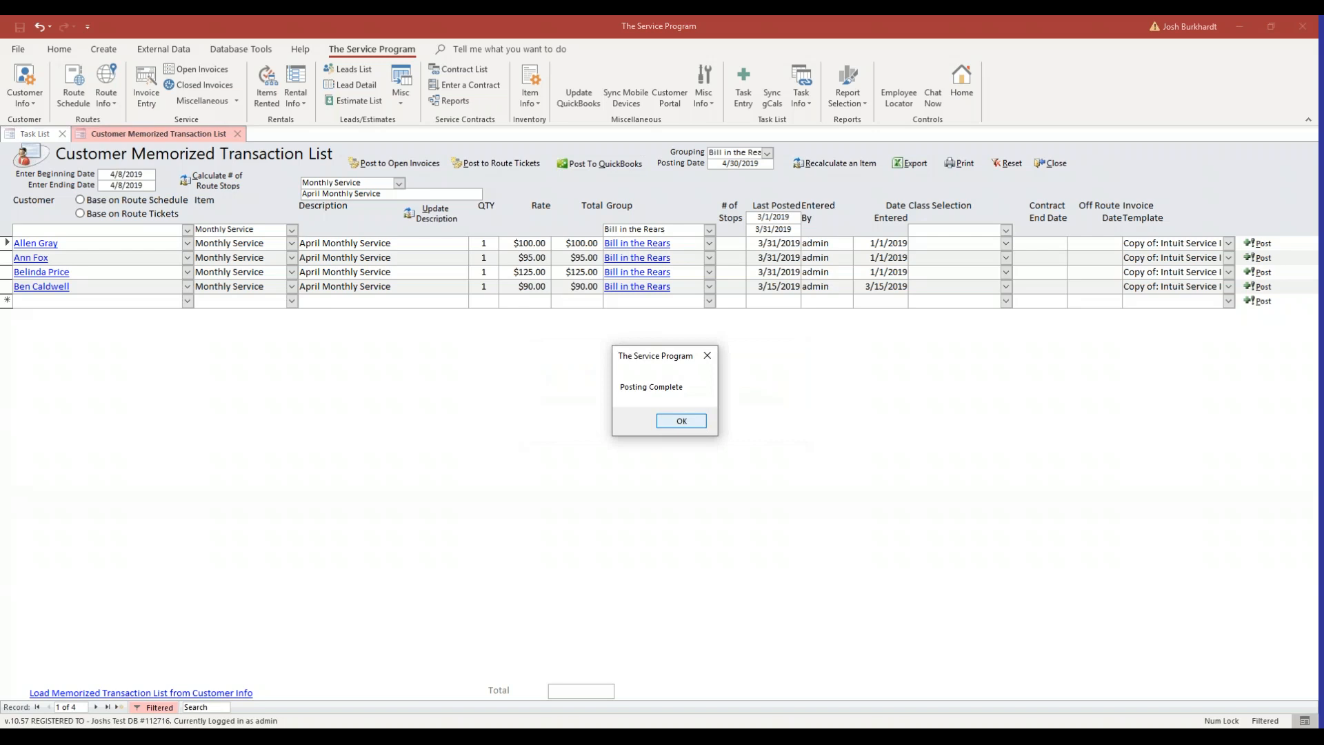
{"action": "left_click", "coordinate": [685, 423]}
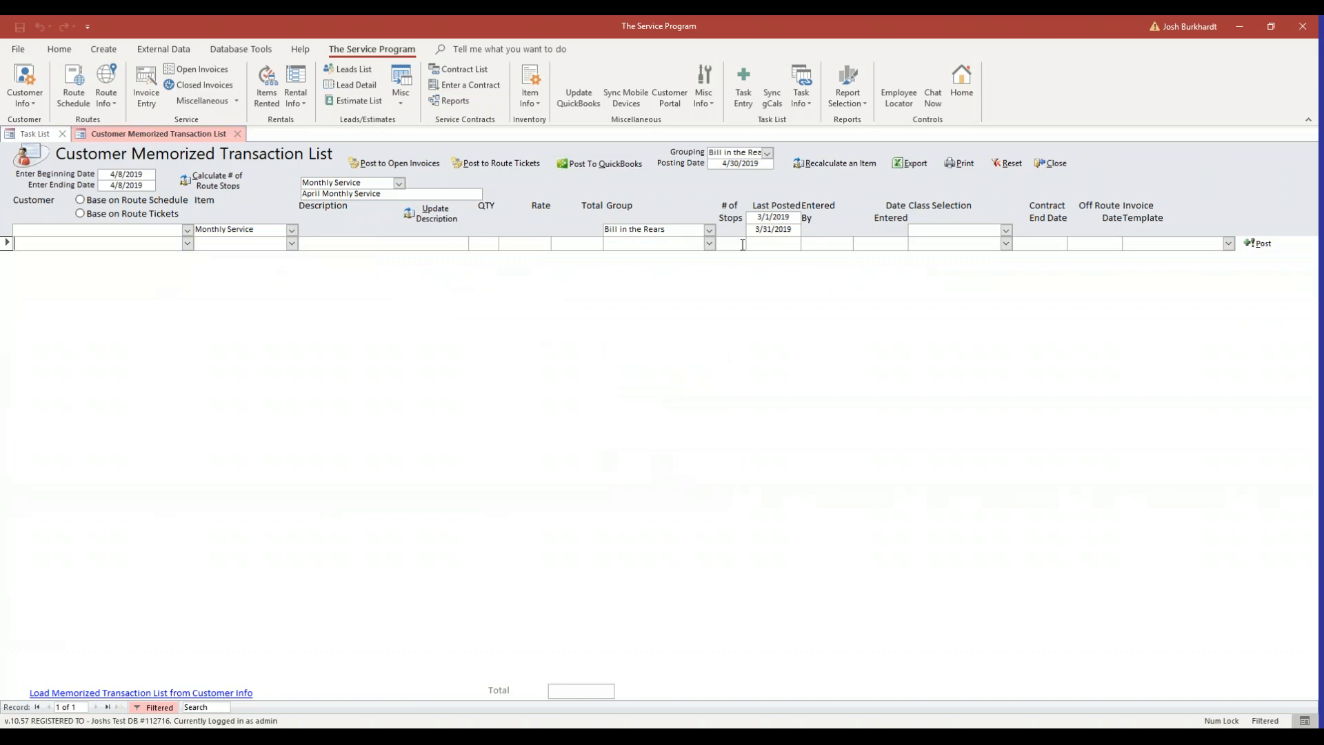
Reset the list's filters and check the transactions' last posted dates
{"action": "left_click", "coordinate": [1008, 165]}
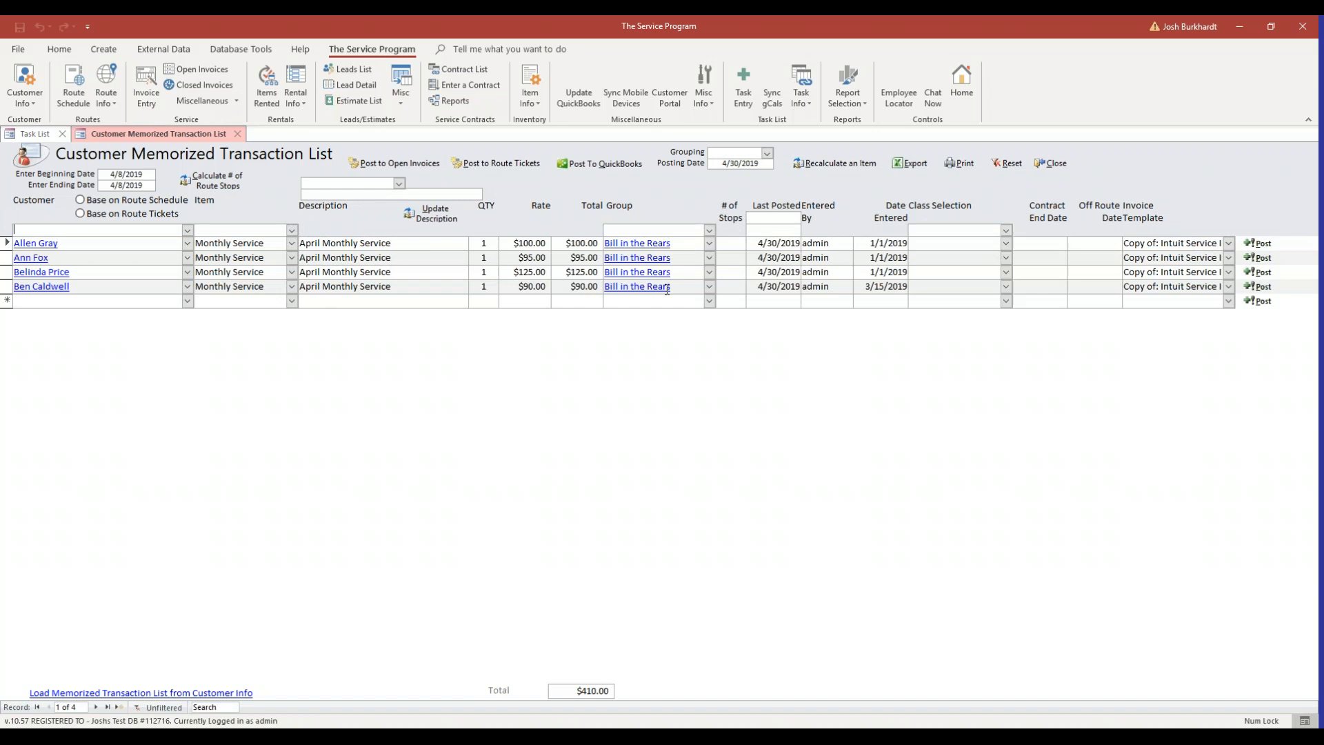
{"action": "left_click", "coordinate": [755, 245]}
{"action": "left_click", "coordinate": [773, 243]}
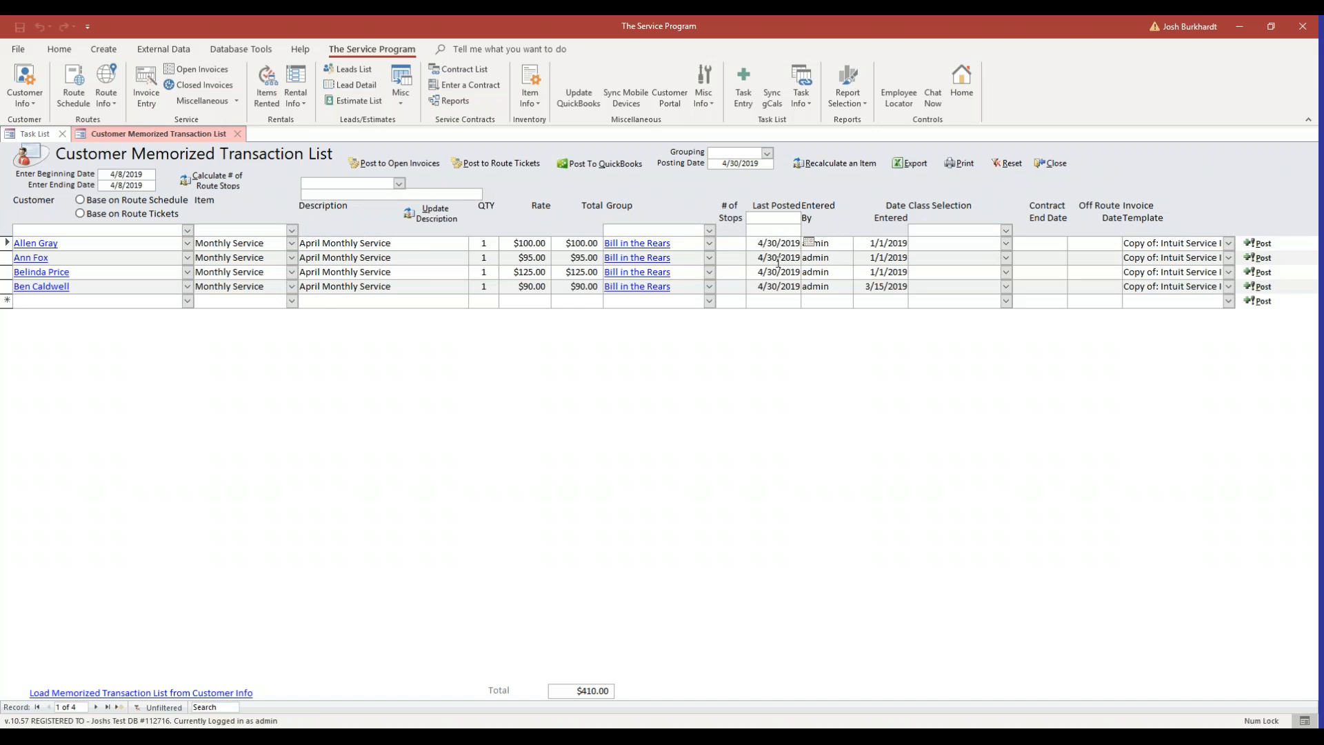